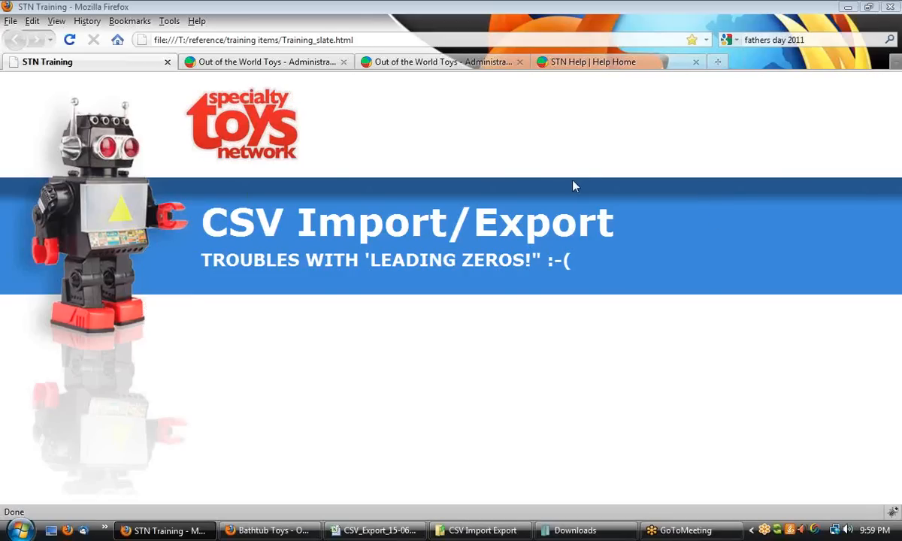
- Show the store's product data table and commit the SKU cell of the Astronaut Suit With Cap product
{"action": "left_click", "coordinate": [278, 62]}
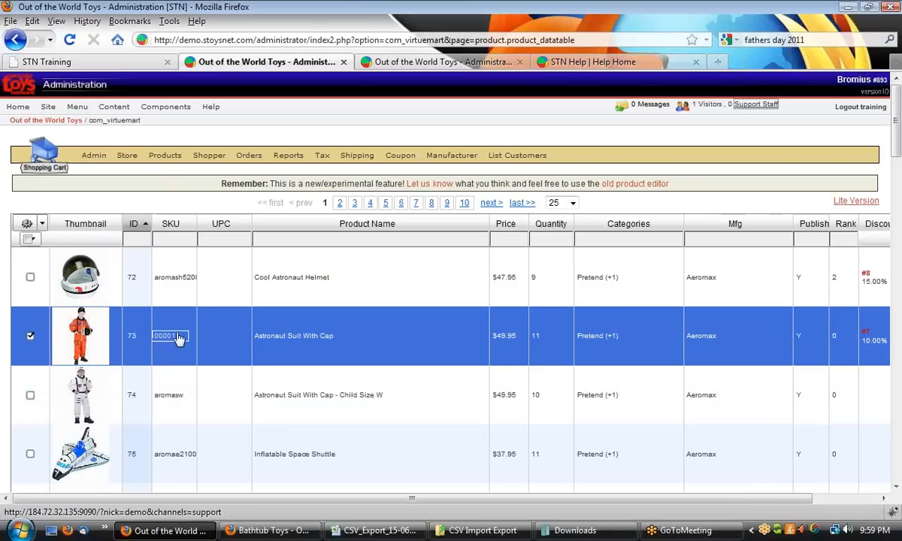
{"action": "key", "text": "Return"}
- Switch to Excel and open CSV_Export_15-06-2011_21.45.csv from the CSV Import Export folder
{"action": "left_click", "coordinate": [370, 530]}
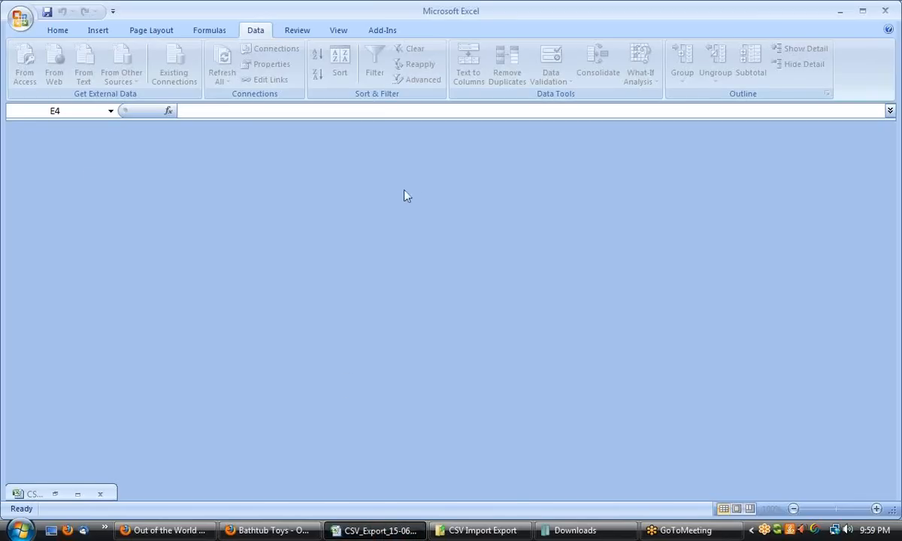
{"action": "left_click", "coordinate": [19, 17]}
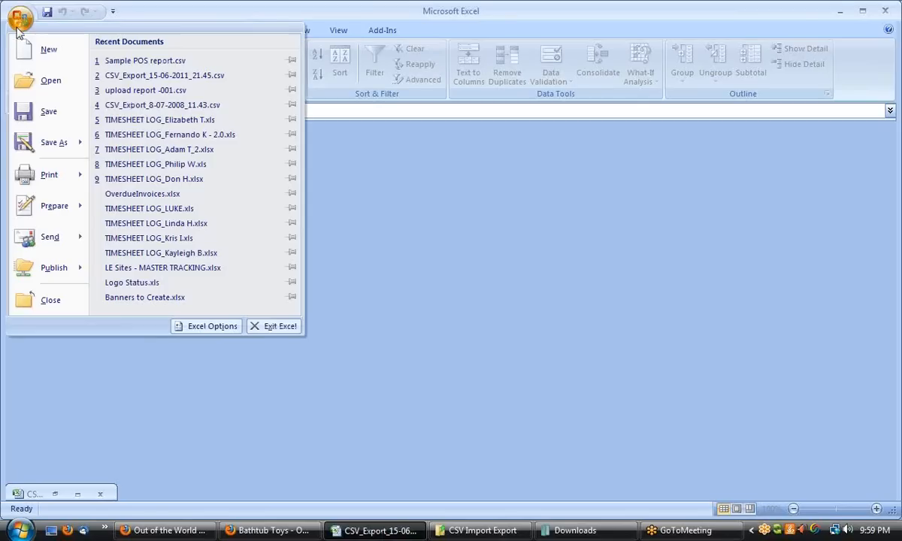
{"action": "left_click", "coordinate": [41, 90]}
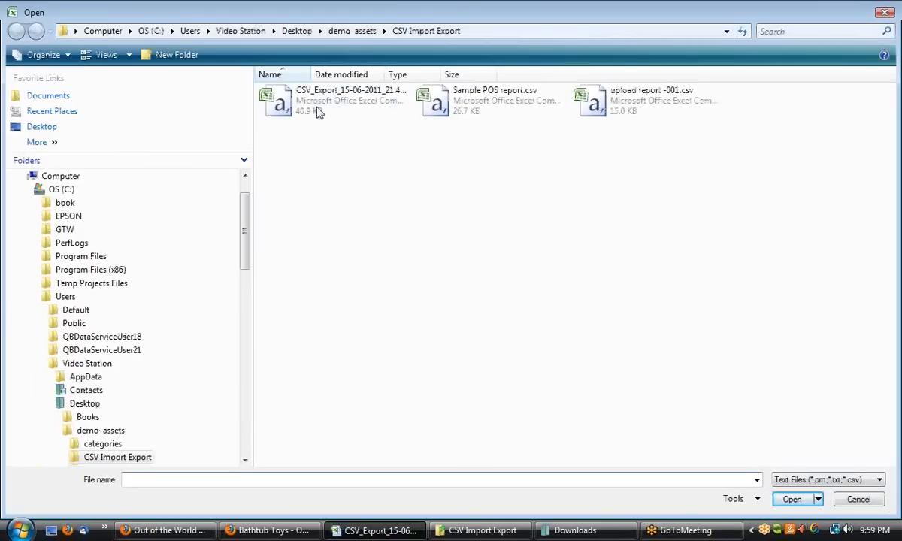
{"action": "left_click", "coordinate": [344, 101]}
{"action": "double_click", "coordinate": [343, 102]}
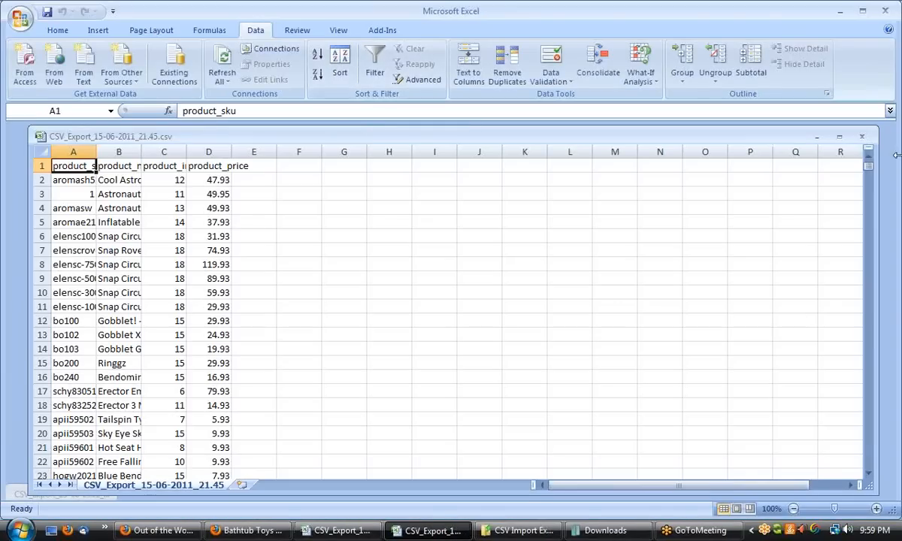
- Minimize the export workbook and open Sample POS report.csv from the same folder
{"action": "left_click", "coordinate": [817, 137]}
{"action": "left_click", "coordinate": [20, 17]}
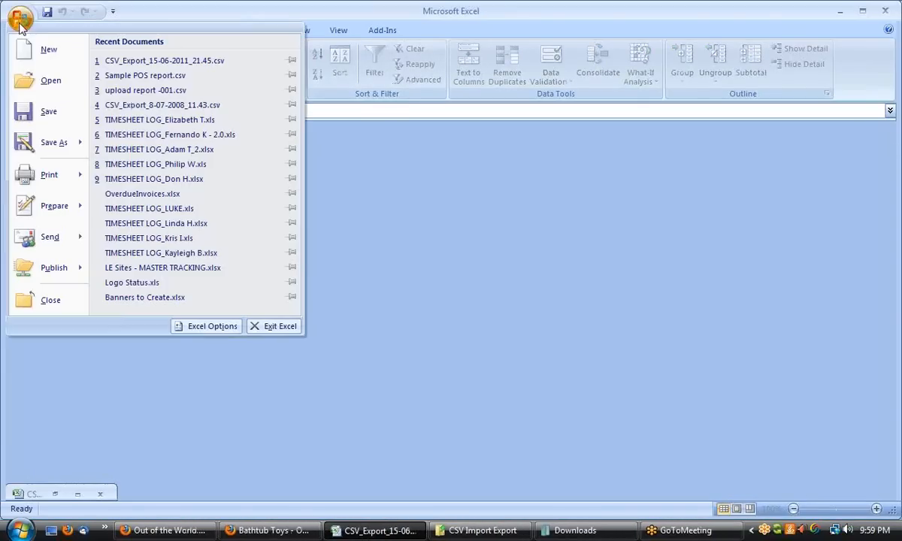
{"action": "left_click", "coordinate": [36, 79]}
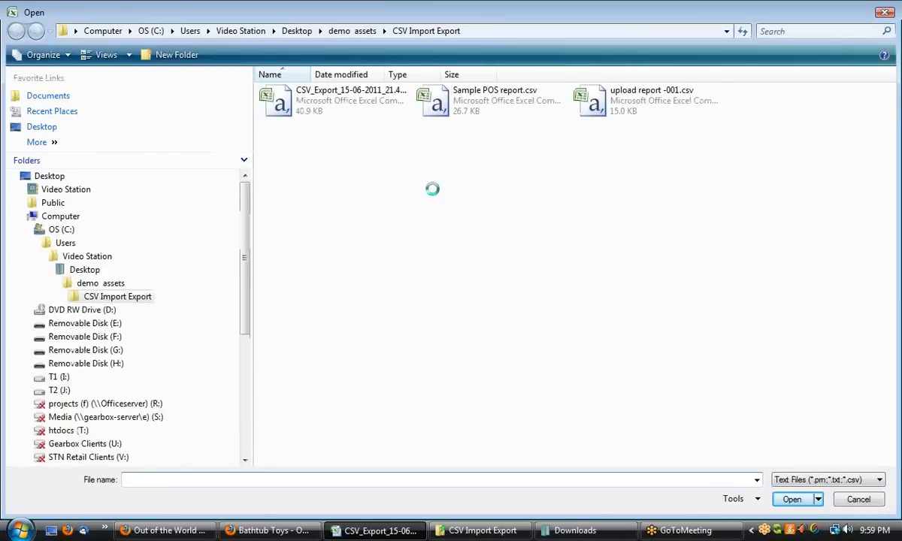
{"action": "double_click", "coordinate": [481, 95]}
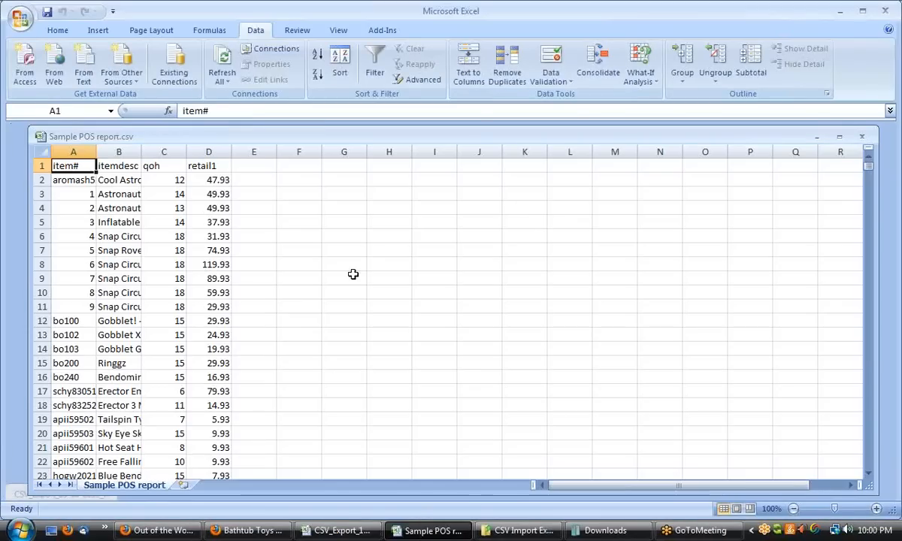
- Examine how the item numbers in rows 3 to 11 of the POS report's item# column are shown
{"action": "left_click", "coordinate": [342, 320]}
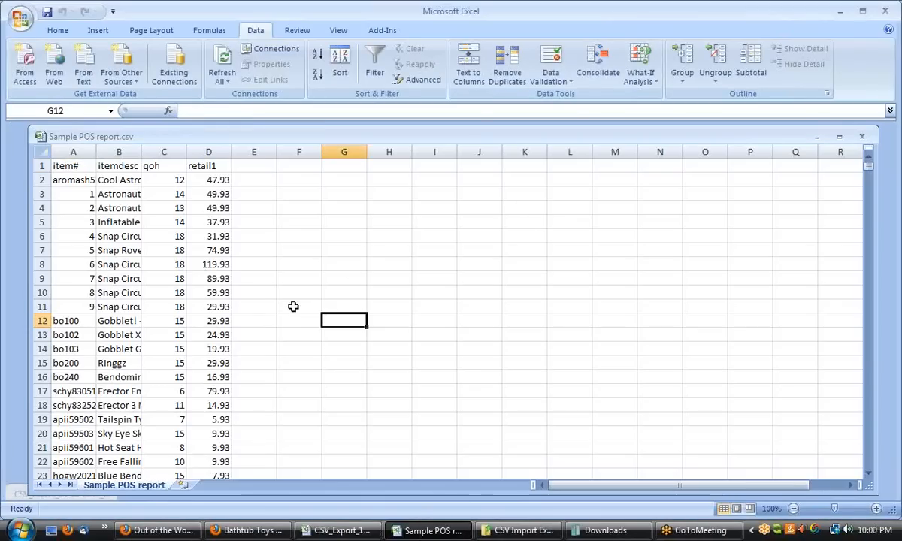
{"action": "scroll", "coordinate": [266, 288], "scroll_direction": "down", "scroll_amount": 1}
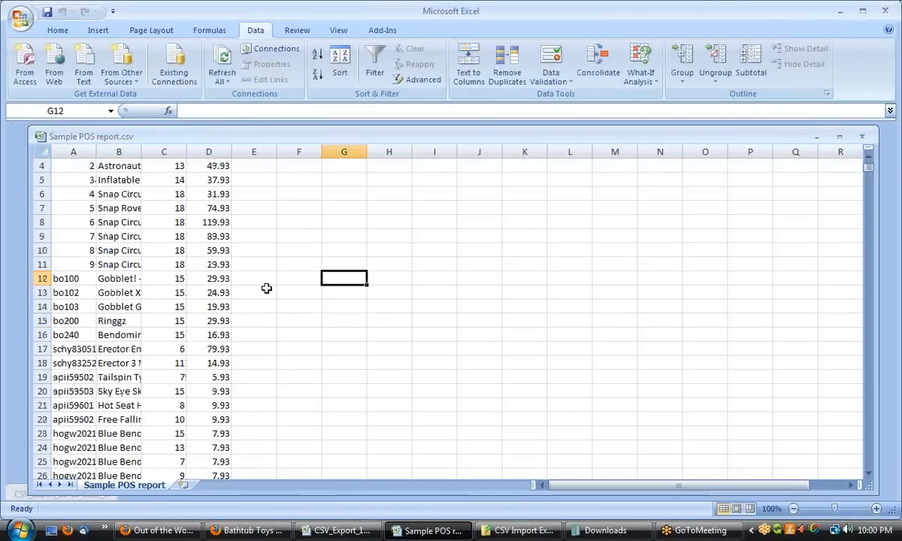
{"action": "scroll", "coordinate": [266, 289], "scroll_direction": "up", "scroll_amount": 1}
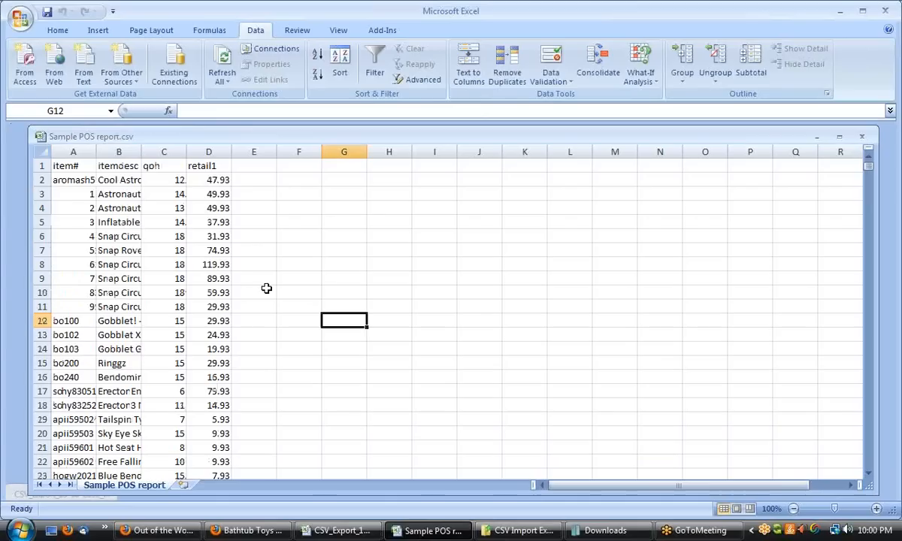
{"action": "left_click", "coordinate": [72, 196]}
{"action": "left_click", "coordinate": [76, 208]}
{"action": "left_click", "coordinate": [79, 232]}
{"action": "left_click", "coordinate": [81, 267]}
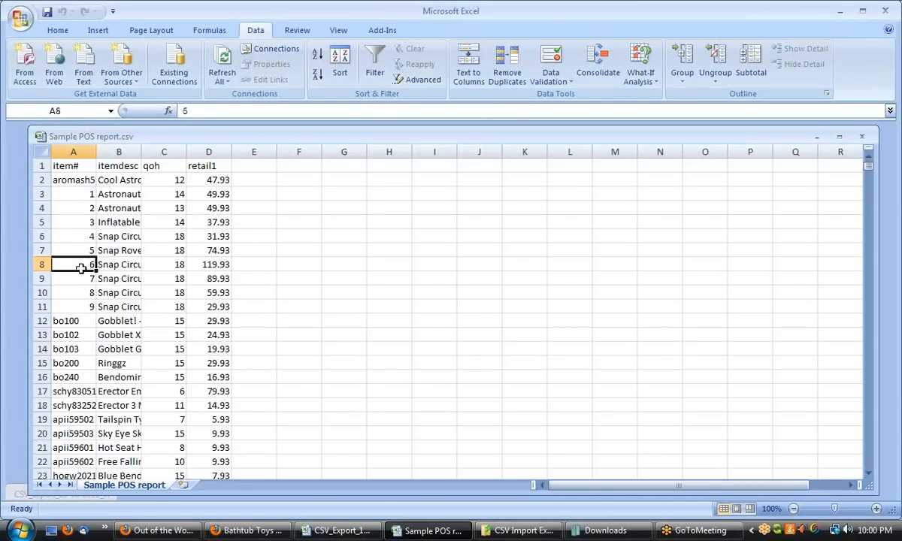
{"action": "left_click", "coordinate": [88, 305]}
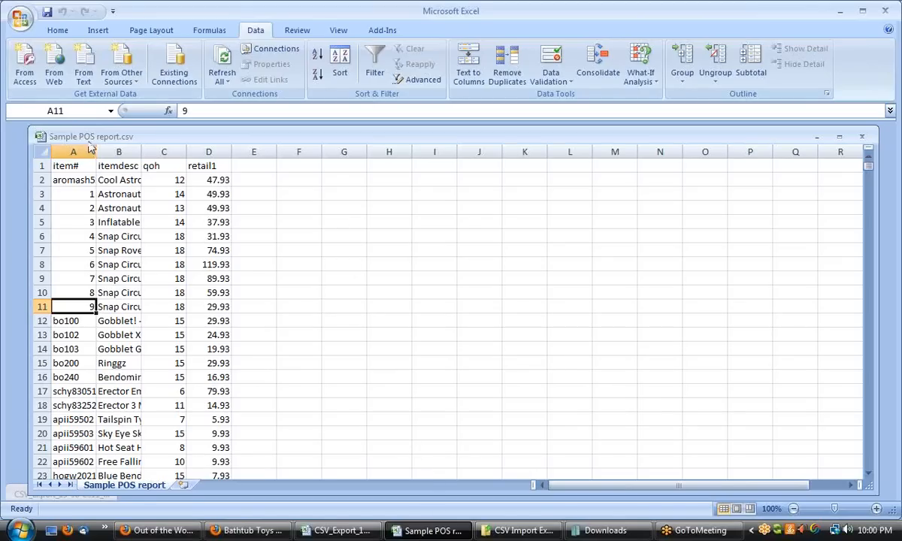
{"action": "left_click_drag", "start_coordinate": [74, 194], "coordinate": [79, 308]}
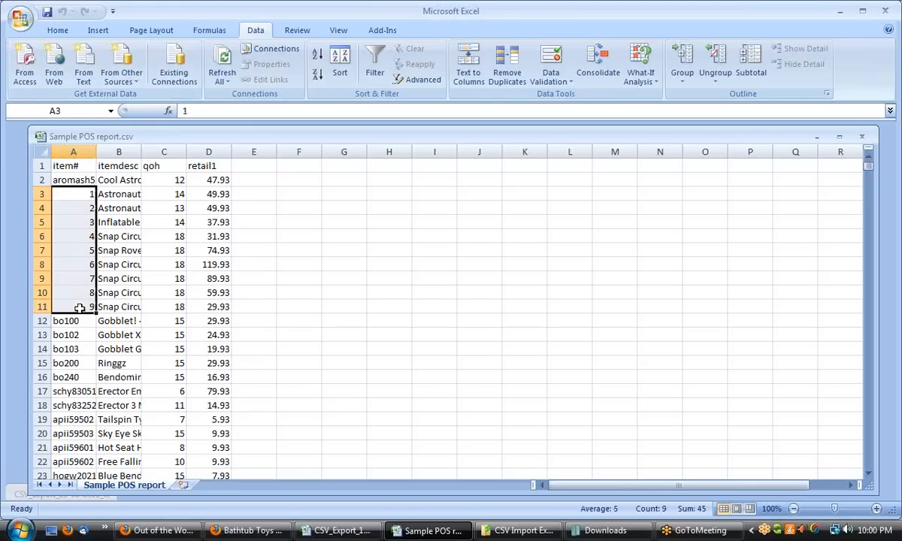
{"action": "left_click", "coordinate": [325, 382]}
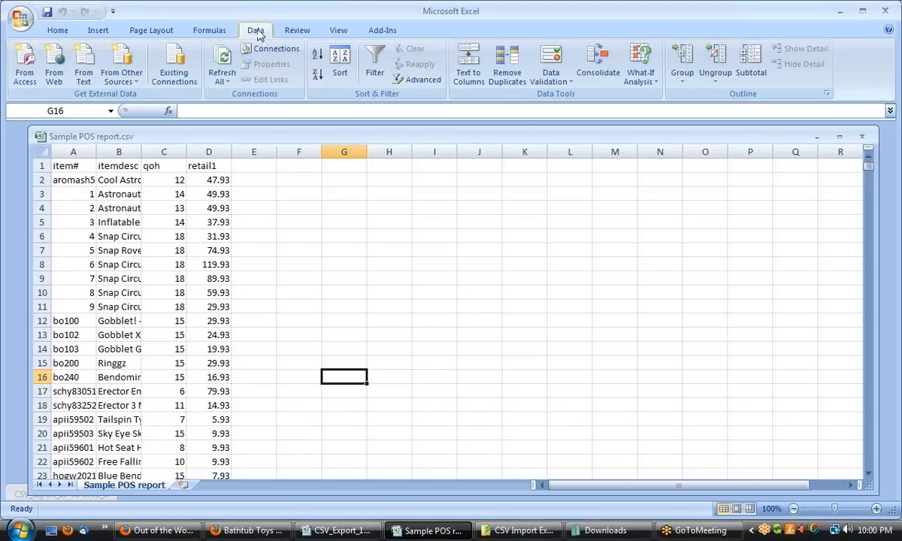
- Start a text import of Sample POS report.csv with the file type kept at Text Files
{"action": "left_click", "coordinate": [85, 76]}
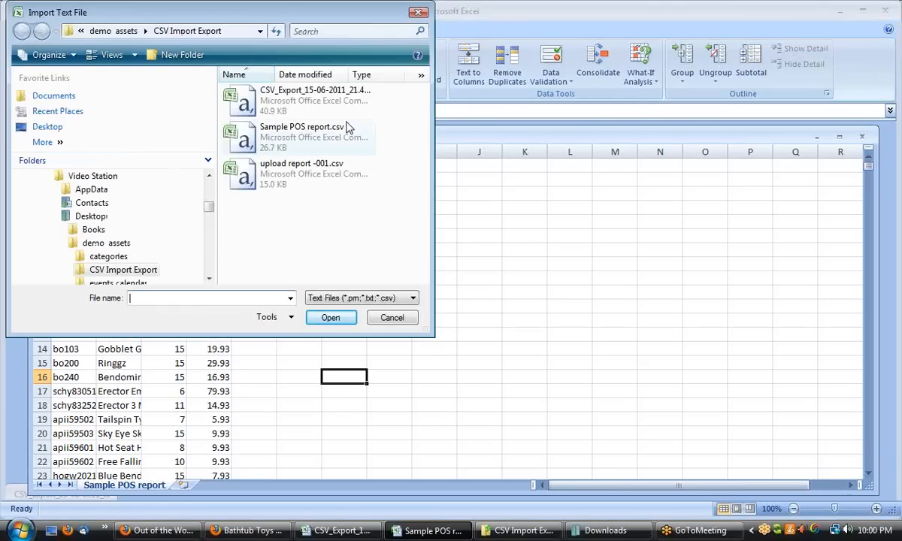
{"action": "left_click", "coordinate": [287, 142]}
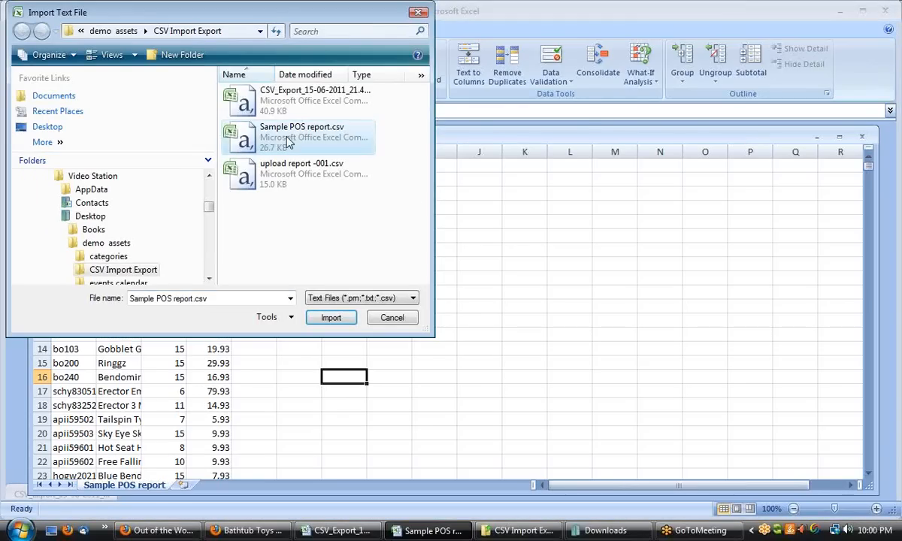
{"action": "left_click", "coordinate": [338, 299]}
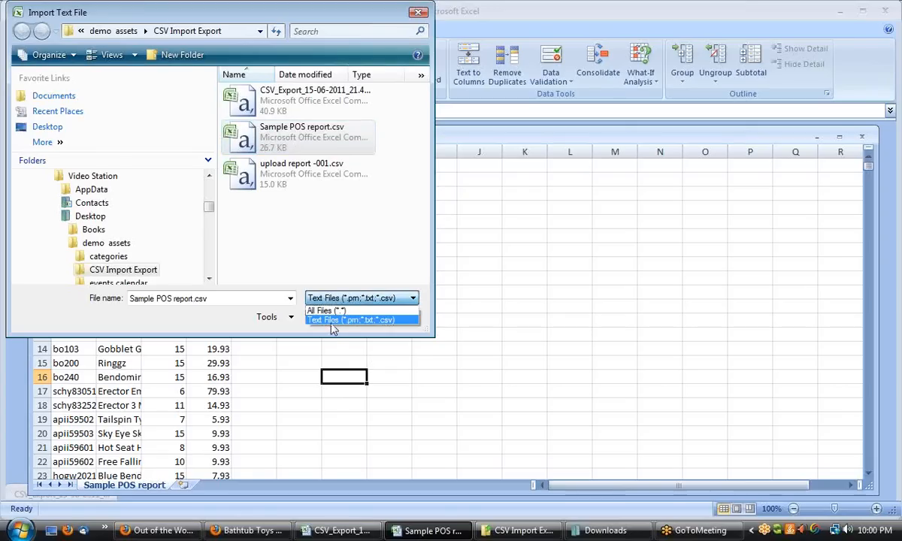
{"action": "left_click", "coordinate": [327, 320]}
{"action": "left_click", "coordinate": [327, 321]}
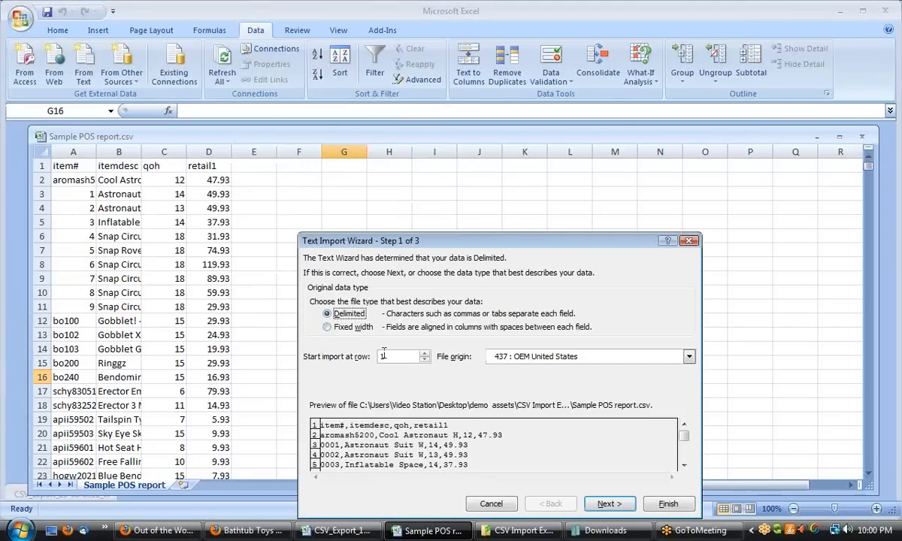
- Keep the data type as Delimited and make Comma the only delimiter instead of Tab for the import
{"action": "left_click_drag", "start_coordinate": [500, 240], "coordinate": [492, 127]}
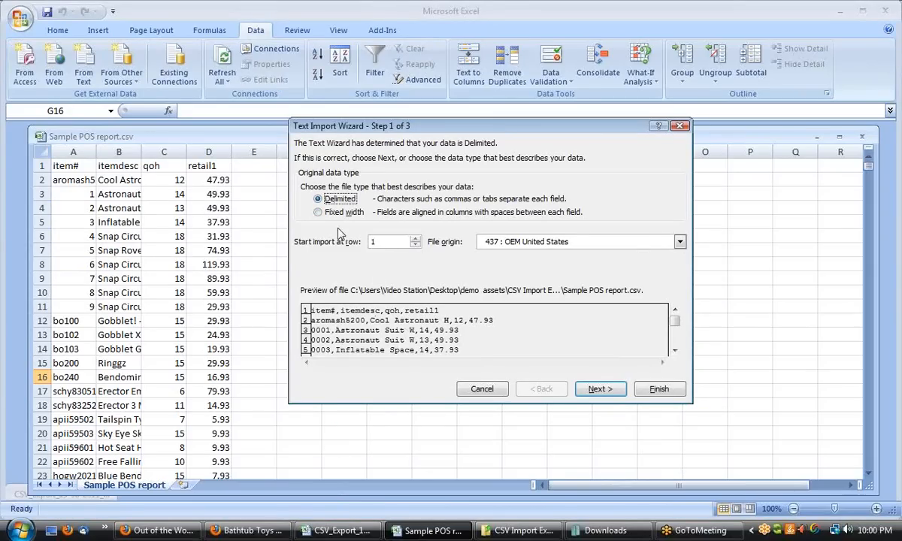
{"action": "left_click", "coordinate": [604, 393]}
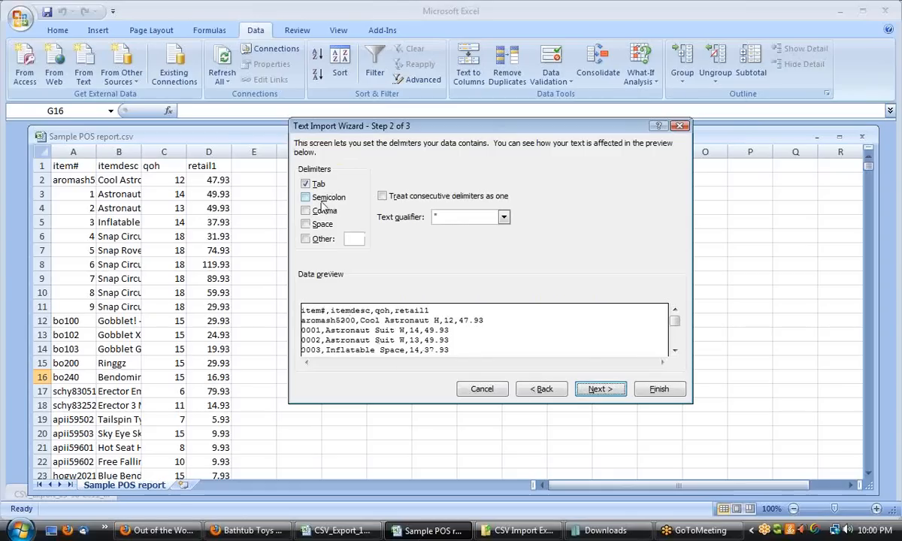
{"action": "left_click", "coordinate": [305, 211]}
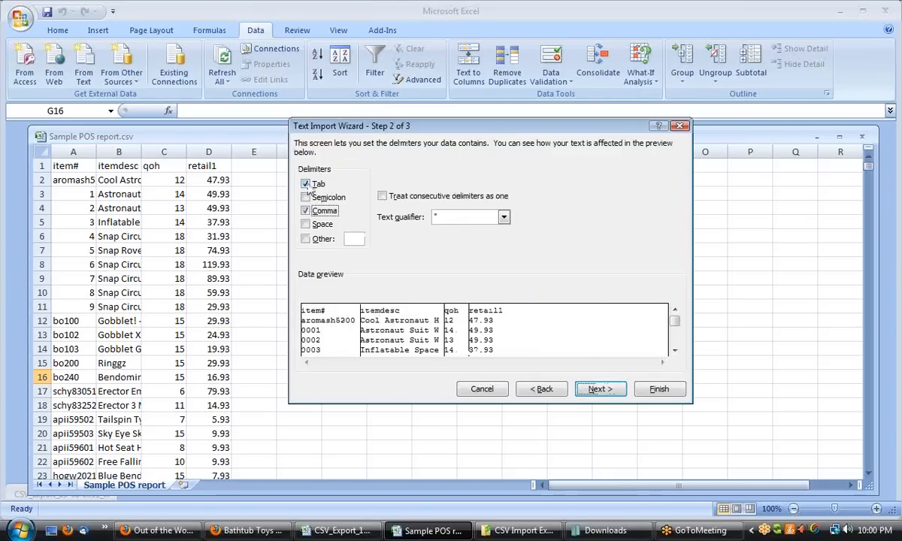
{"action": "left_click", "coordinate": [305, 184]}
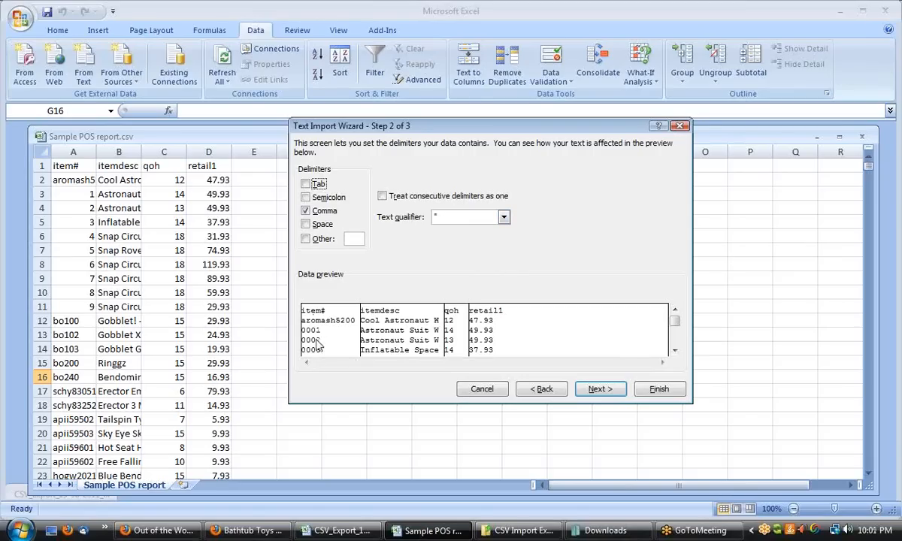
{"action": "left_click", "coordinate": [599, 389]}
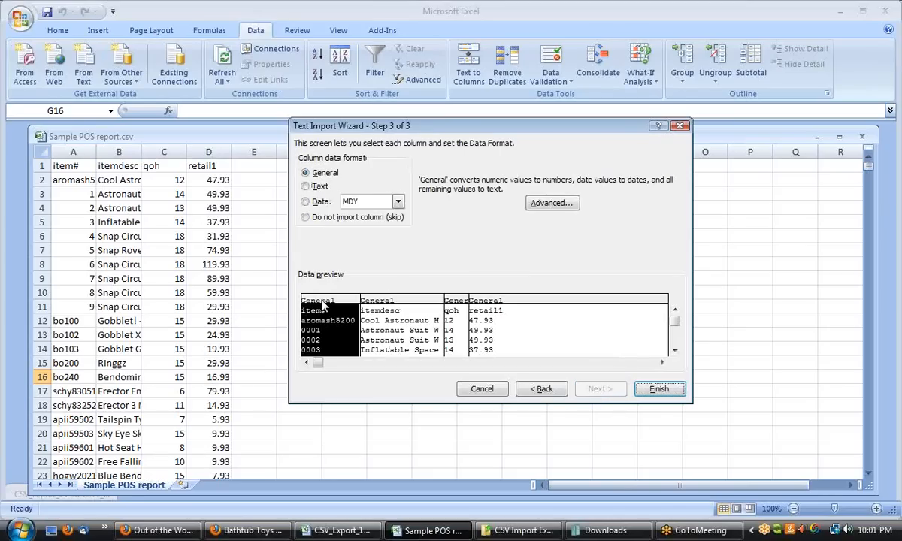
- Set the item# column's data format to Text and import the data into a new worksheet
{"action": "left_click", "coordinate": [306, 185]}
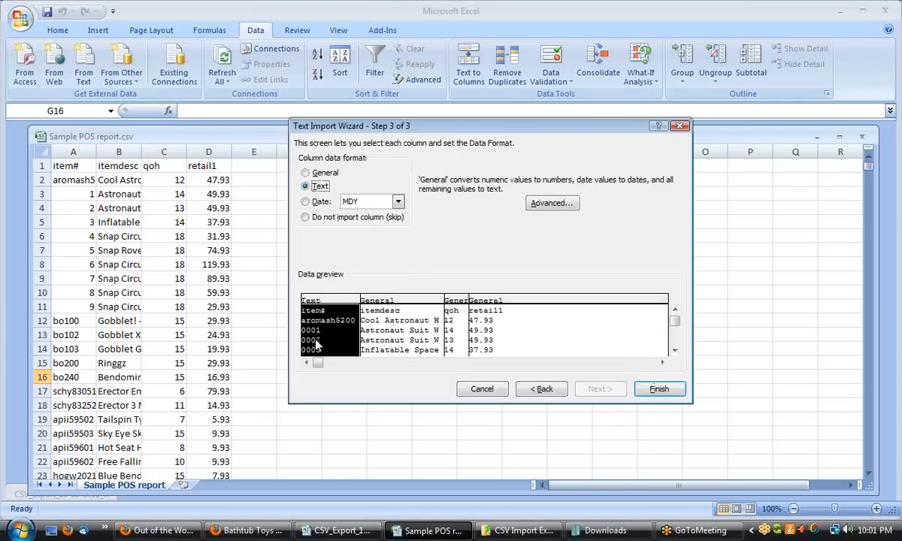
{"action": "left_click", "coordinate": [668, 396]}
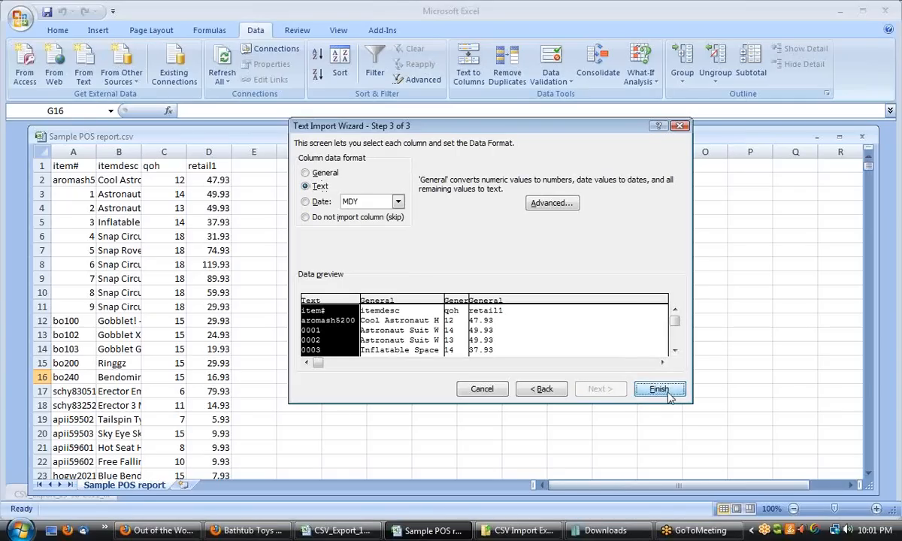
{"action": "left_click", "coordinate": [420, 276]}
{"action": "left_click", "coordinate": [492, 297]}
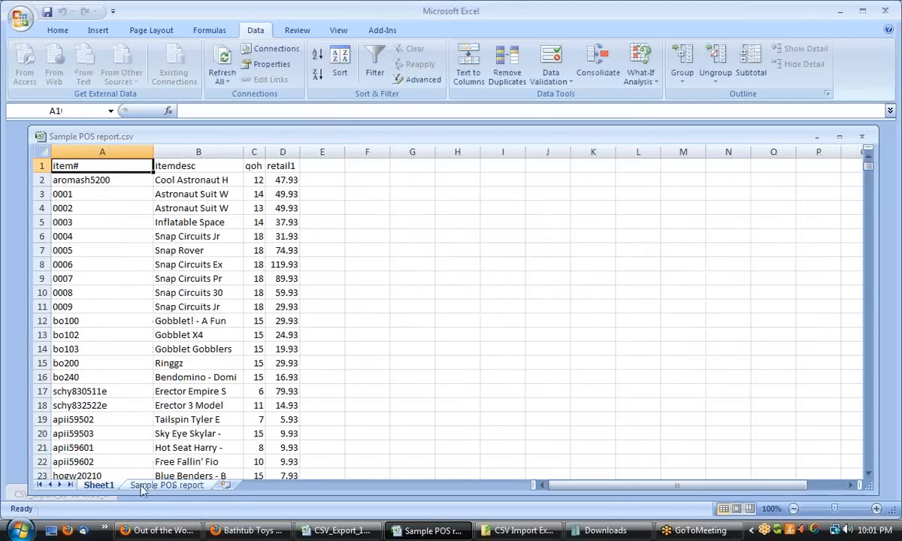
- Compare the item# values in the newly imported sheet with those in the original Sample POS report sheet
{"action": "left_click", "coordinate": [99, 209]}
{"action": "left_click", "coordinate": [83, 278]}
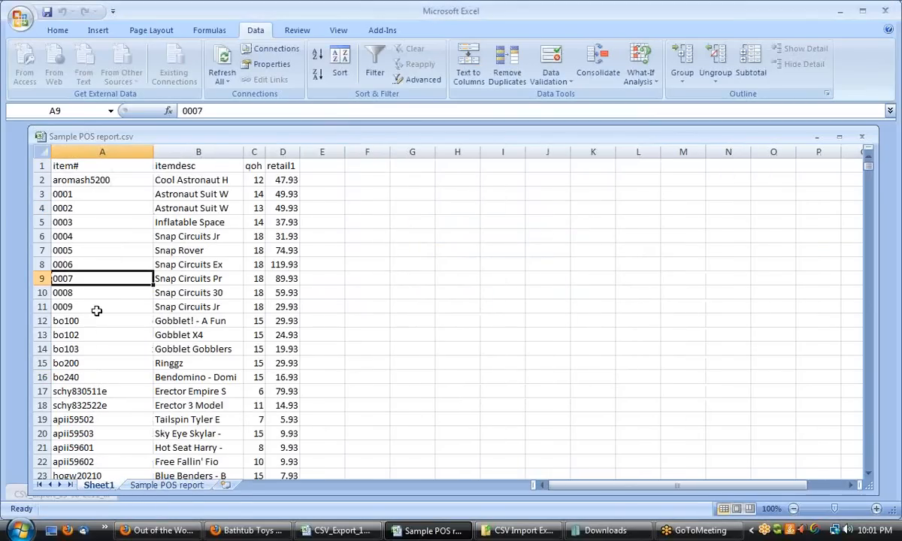
{"action": "left_click", "coordinate": [97, 304]}
{"action": "left_click", "coordinate": [95, 208]}
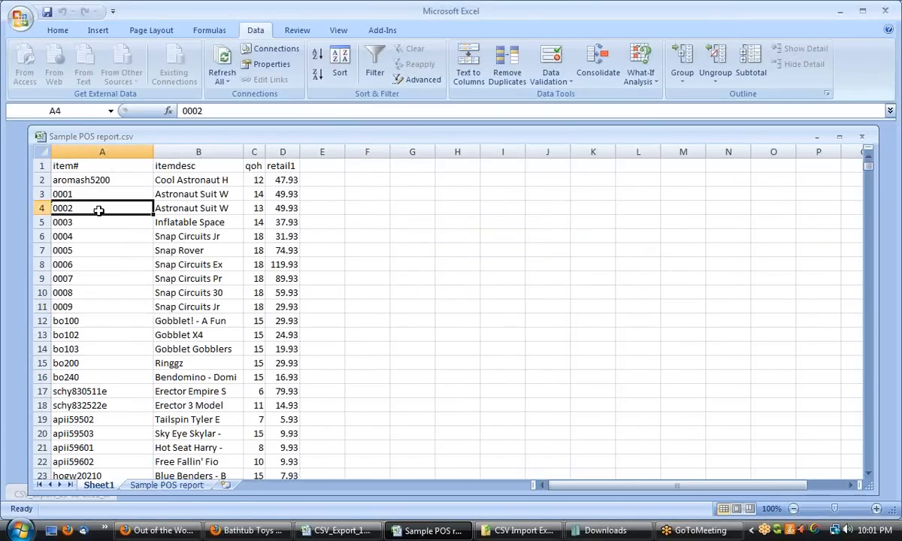
{"action": "left_click", "coordinate": [96, 194]}
{"action": "left_click", "coordinate": [172, 487]}
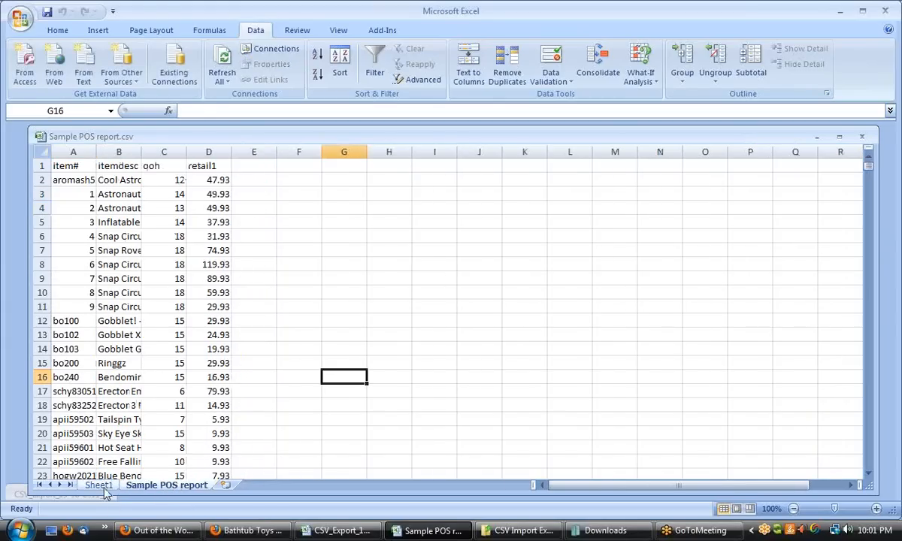
{"action": "left_click_drag", "start_coordinate": [71, 196], "coordinate": [72, 307]}
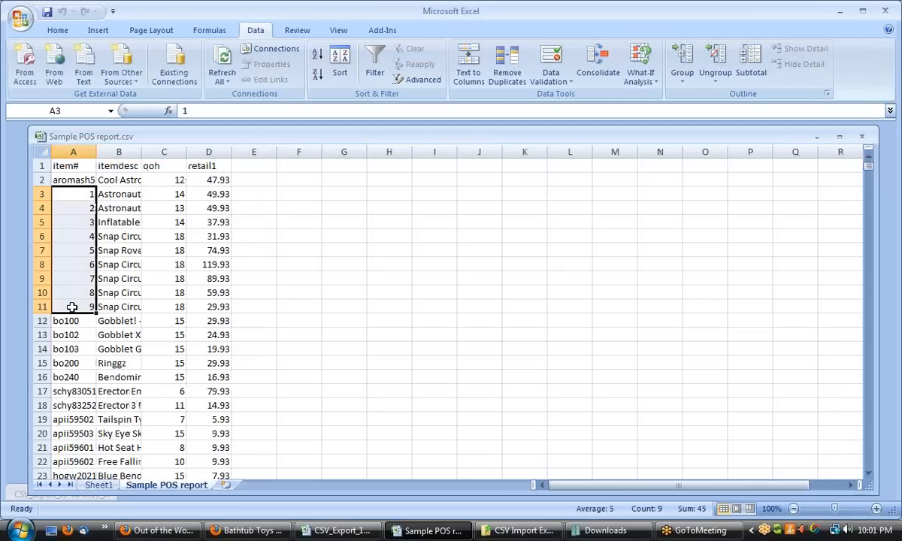
{"action": "left_click", "coordinate": [74, 194]}
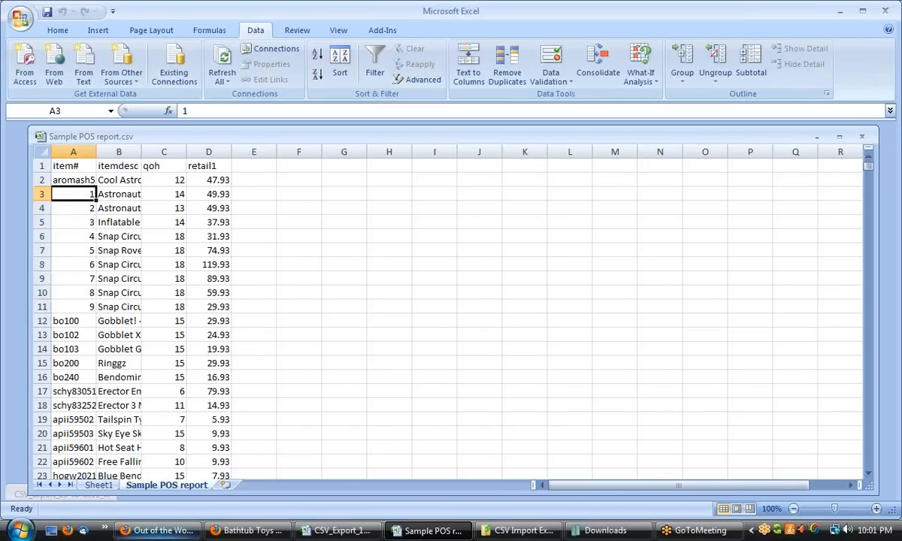
{"action": "left_click", "coordinate": [98, 485]}
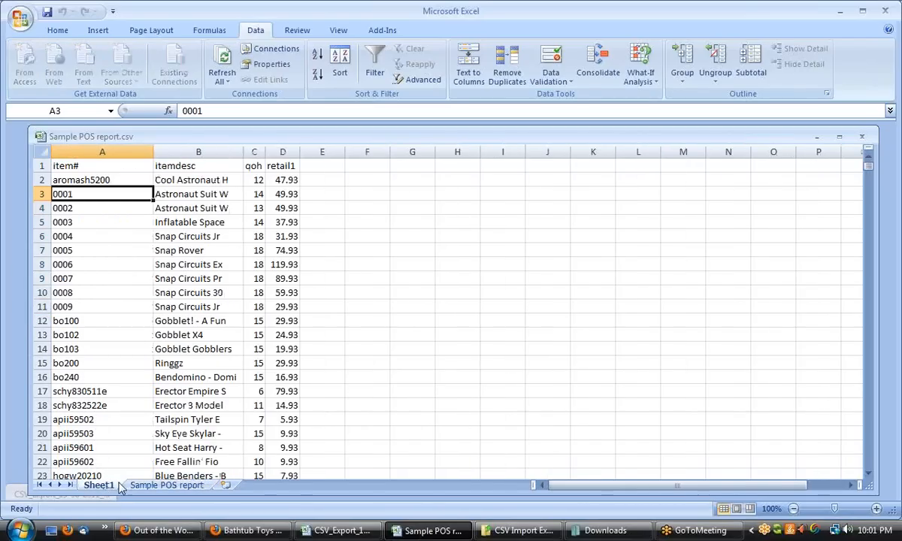
{"action": "left_click", "coordinate": [86, 218]}
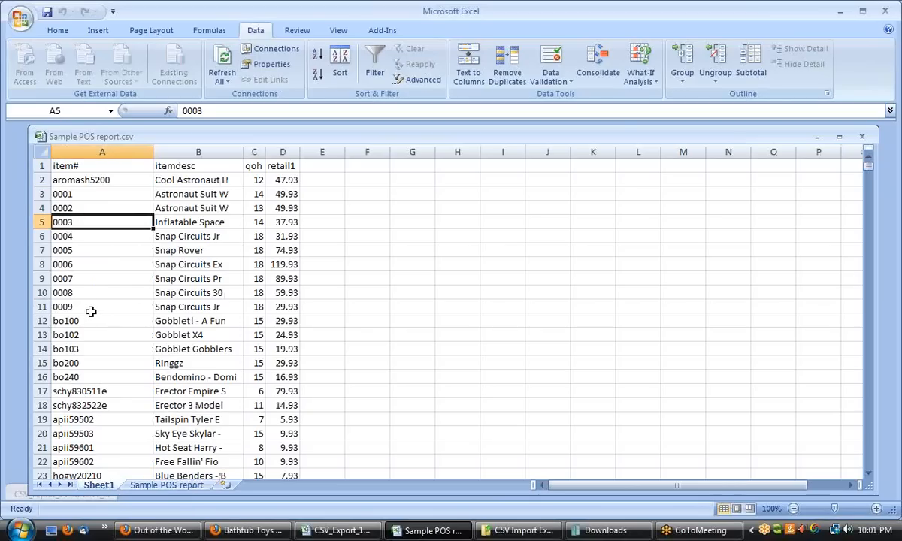
{"action": "scroll", "coordinate": [73, 339], "scroll_direction": "down", "scroll_amount": 2}
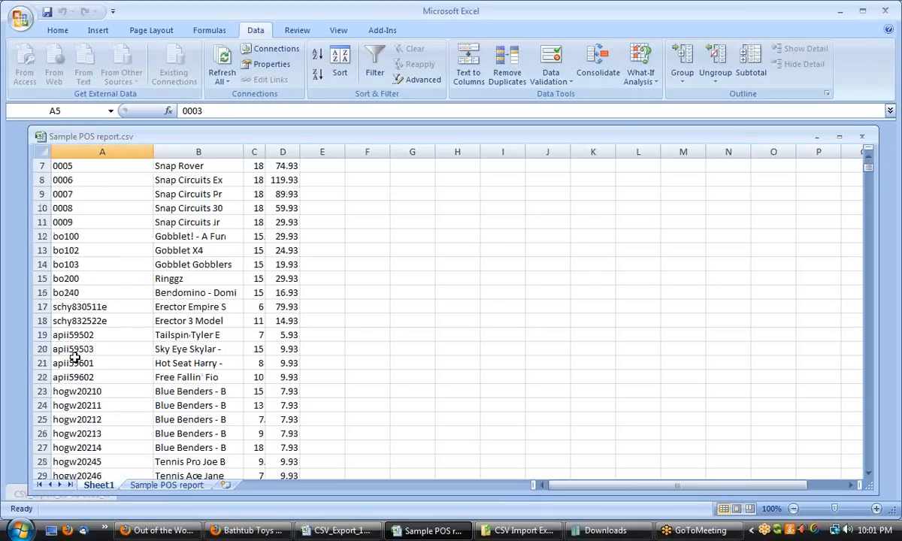
- Examine the letter prefixes and numeric parts of the item# values in Sheet1, using apii59601 and hogw20211 as examples
{"action": "left_click_drag", "start_coordinate": [82, 363], "coordinate": [91, 380]}
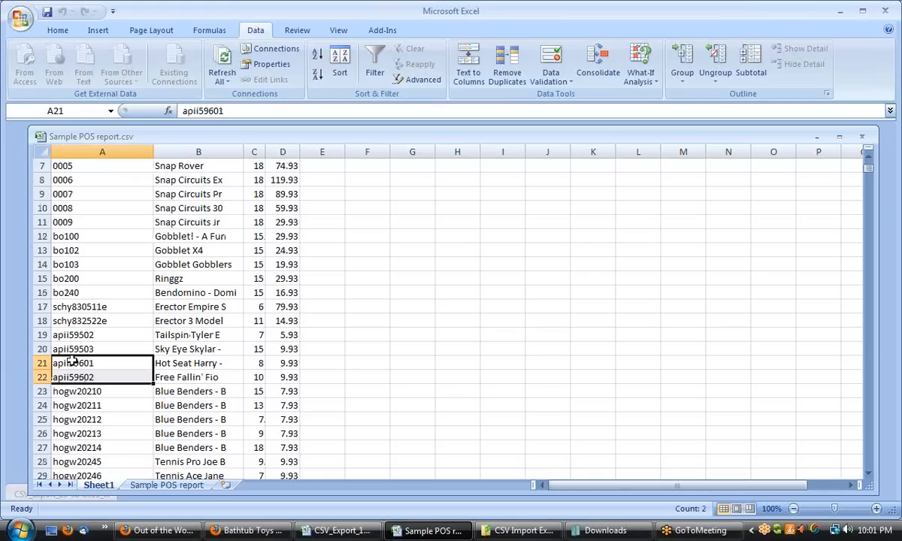
{"action": "left_click", "coordinate": [69, 359]}
{"action": "left_click_drag", "start_coordinate": [200, 111], "coordinate": [182, 110]}
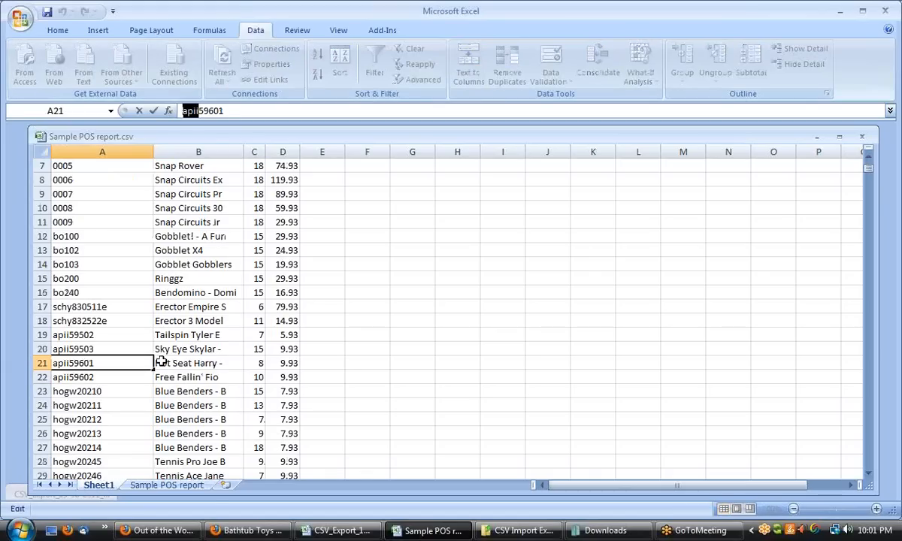
{"action": "left_click", "coordinate": [71, 405]}
{"action": "left_click_drag", "start_coordinate": [206, 111], "coordinate": [177, 110]}
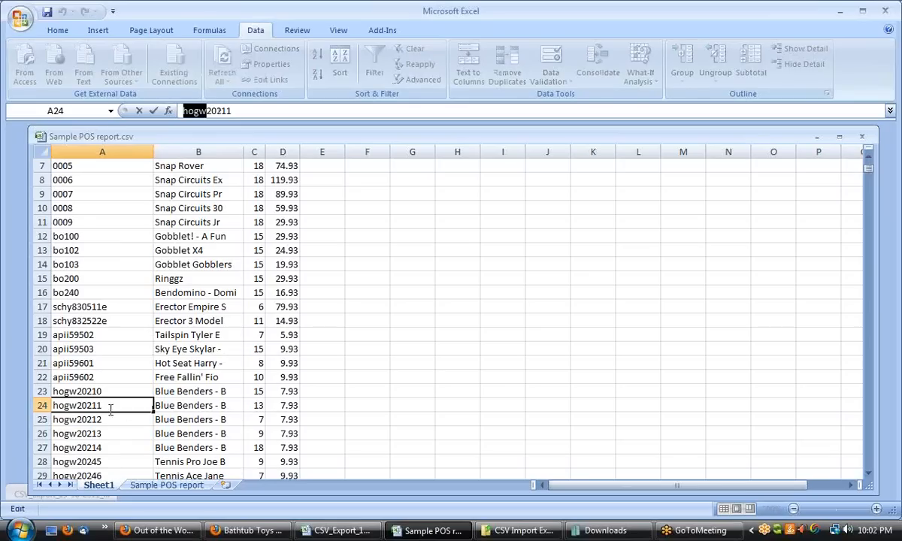
{"action": "left_click_drag", "start_coordinate": [77, 405], "coordinate": [105, 409]}
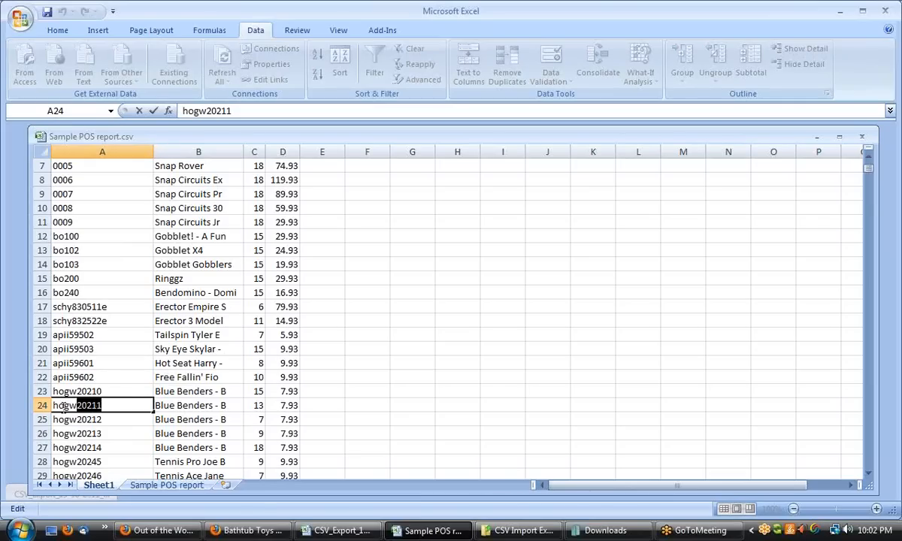
{"action": "left_click_drag", "start_coordinate": [76, 406], "coordinate": [52, 405]}
{"action": "left_click", "coordinate": [112, 435]}
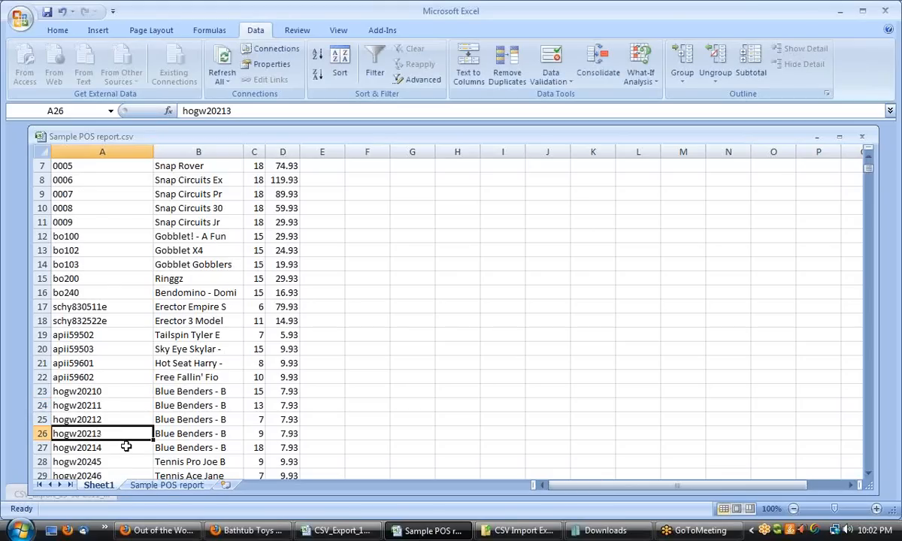
{"action": "scroll", "coordinate": [127, 447], "scroll_direction": "down", "scroll_amount": 2}
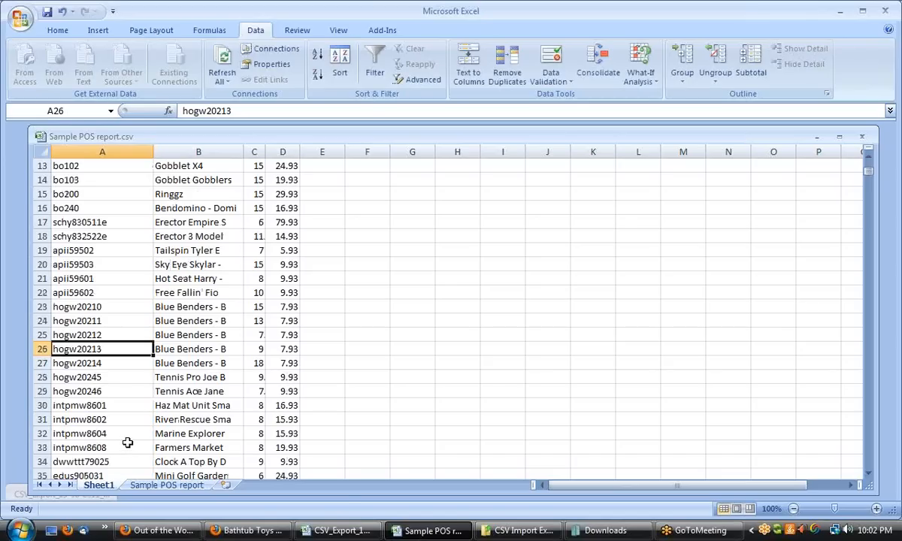
{"action": "scroll", "coordinate": [128, 443], "scroll_direction": "up", "scroll_amount": 4}
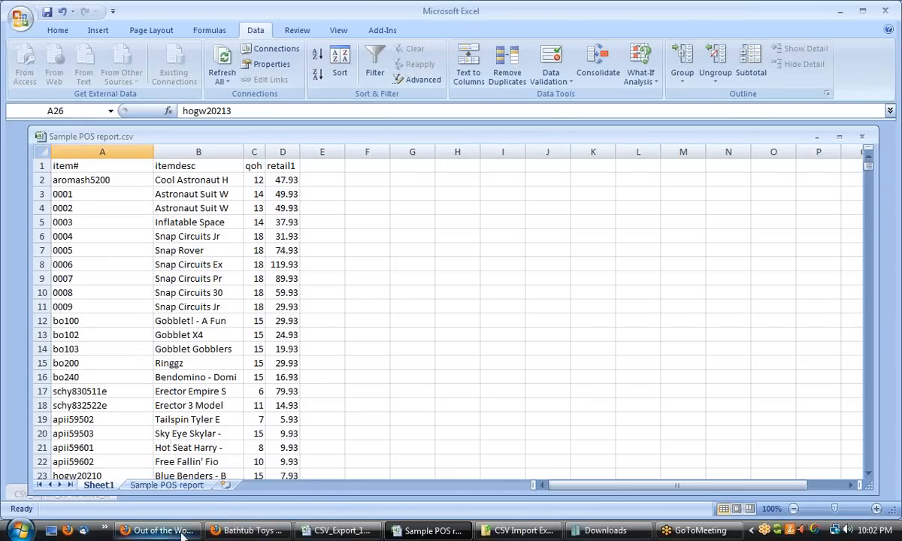
- Switch to Firefox and bring up the STN Training page
{"action": "left_click", "coordinate": [157, 530]}
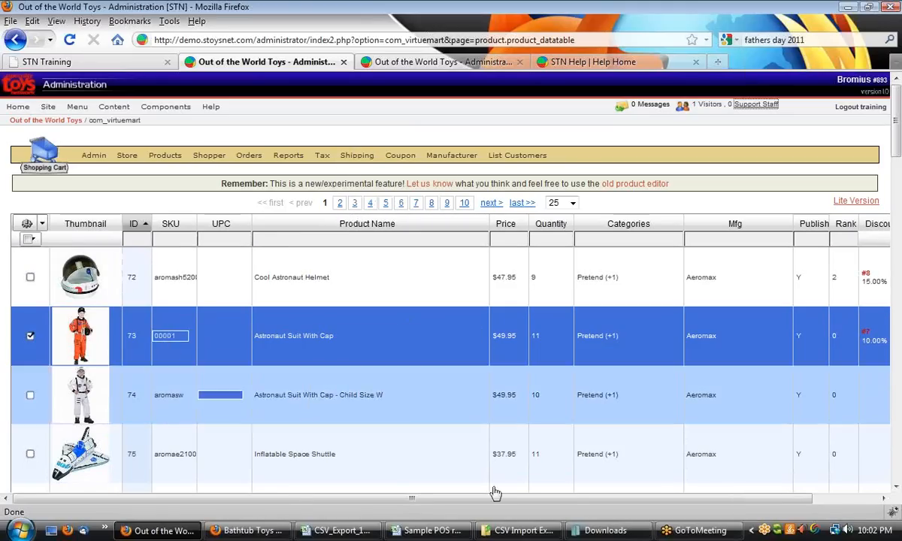
{"action": "left_click", "coordinate": [89, 63]}
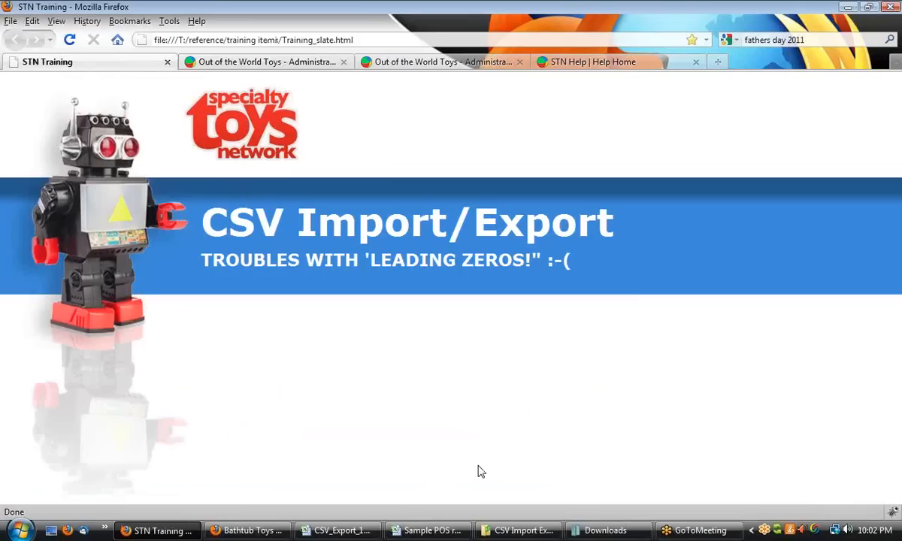